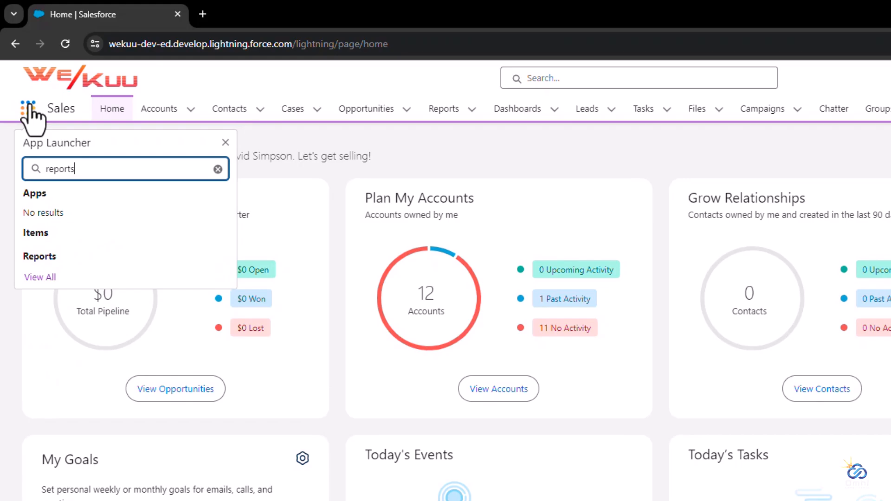
# Go to the Reports list, view the Non-CA Channel Accounts report, and return to the list.
pyautogui.click(29, 109)
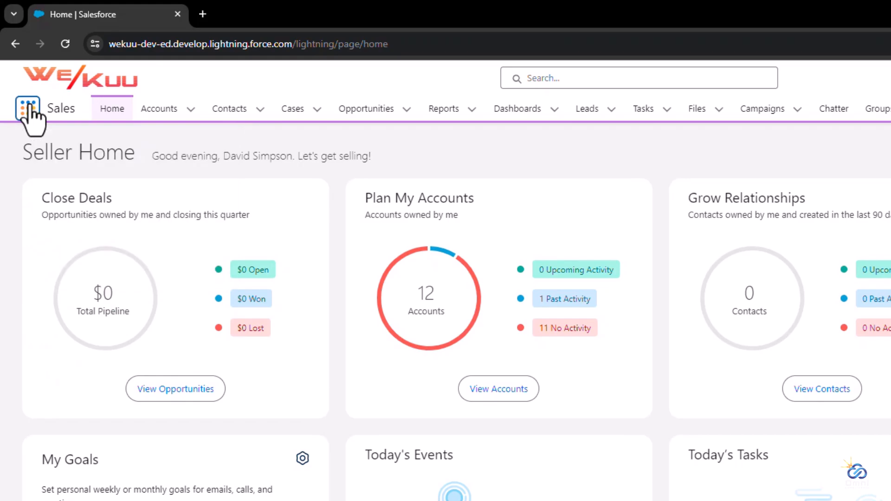
pyautogui.click(444, 110)
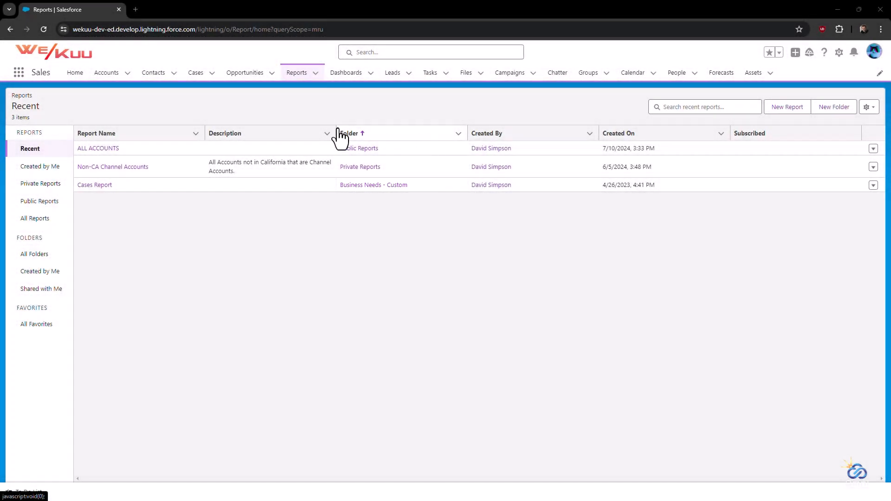
pyautogui.click(143, 168)
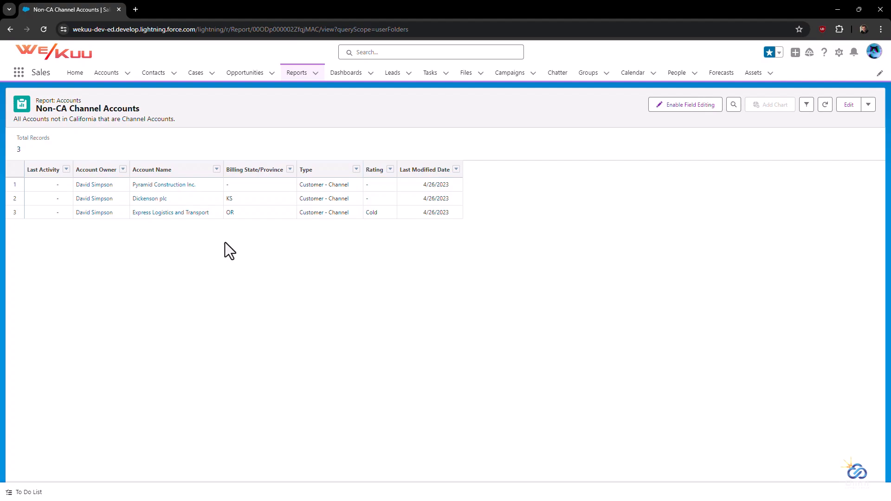
pyautogui.click(297, 76)
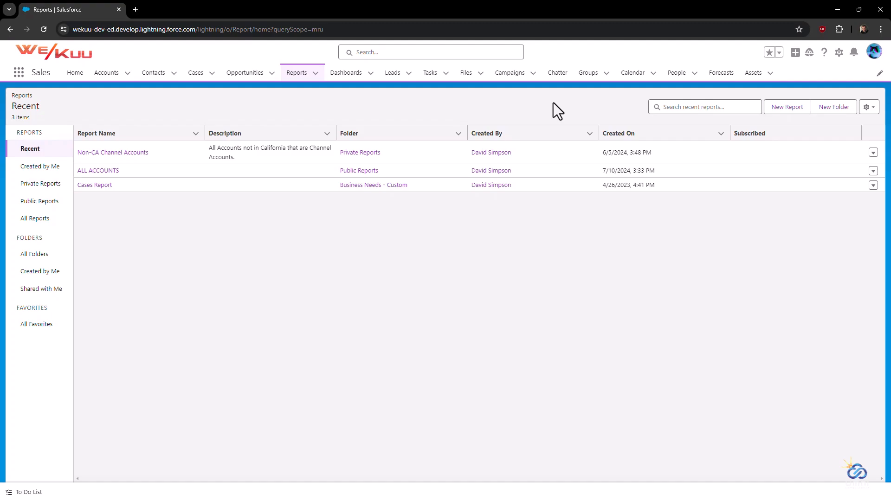
# Start a new report using the standard Accounts report type from the full list of report types.
pyautogui.click(773, 111)
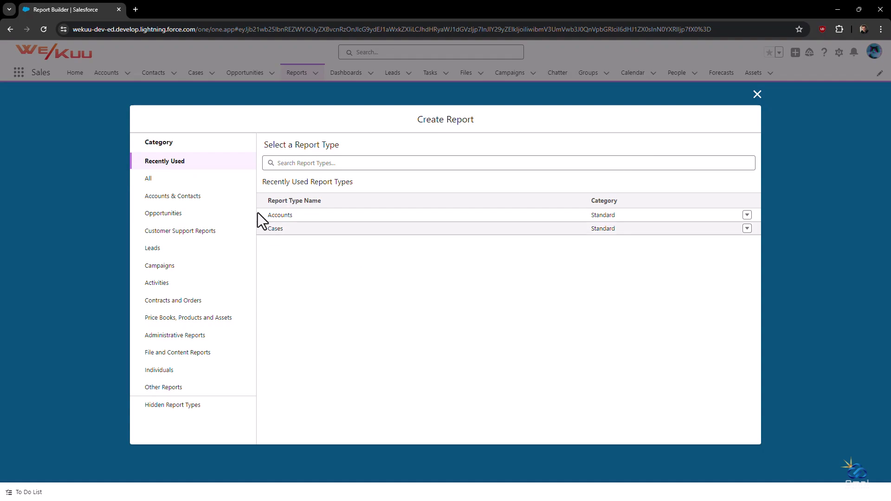
pyautogui.click(226, 186)
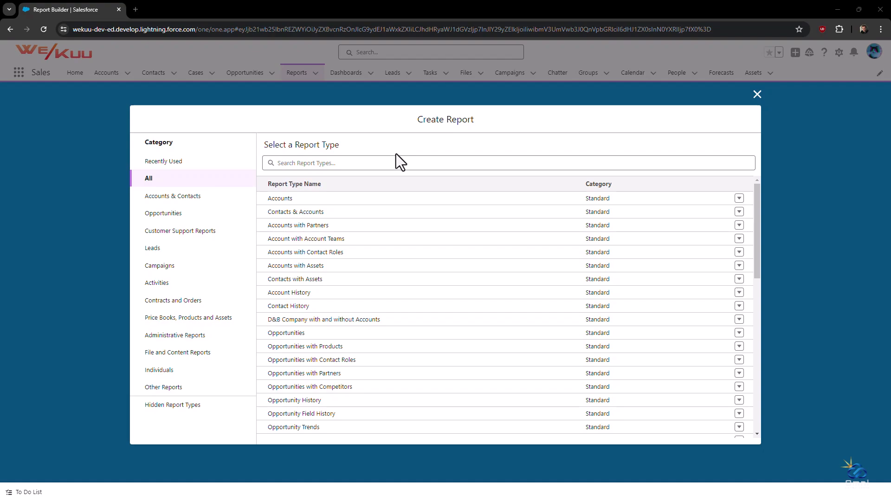
pyautogui.click(325, 346)
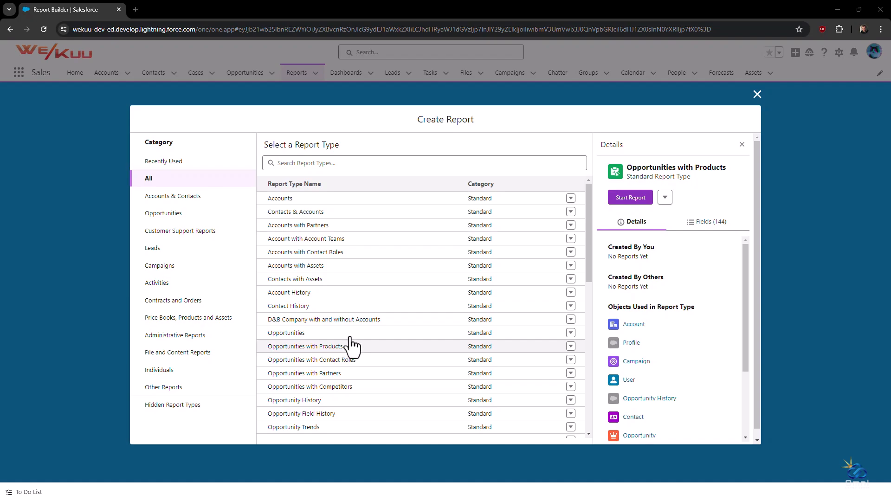
pyautogui.click(359, 201)
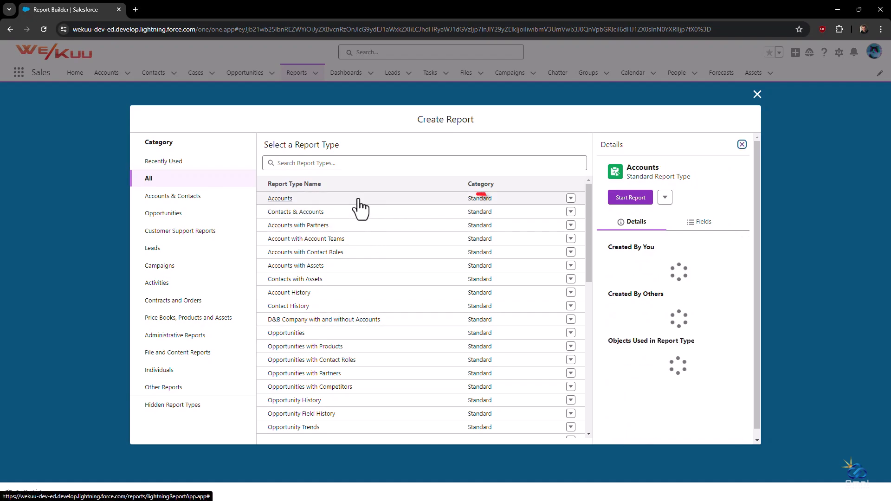
pyautogui.click(630, 198)
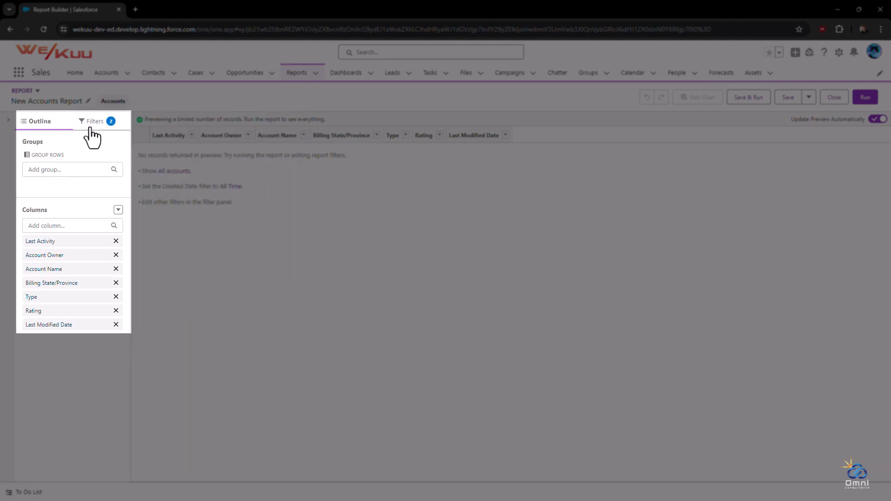
# Display the report's filters and rename the report "Active Accounts".
pyautogui.click(96, 122)
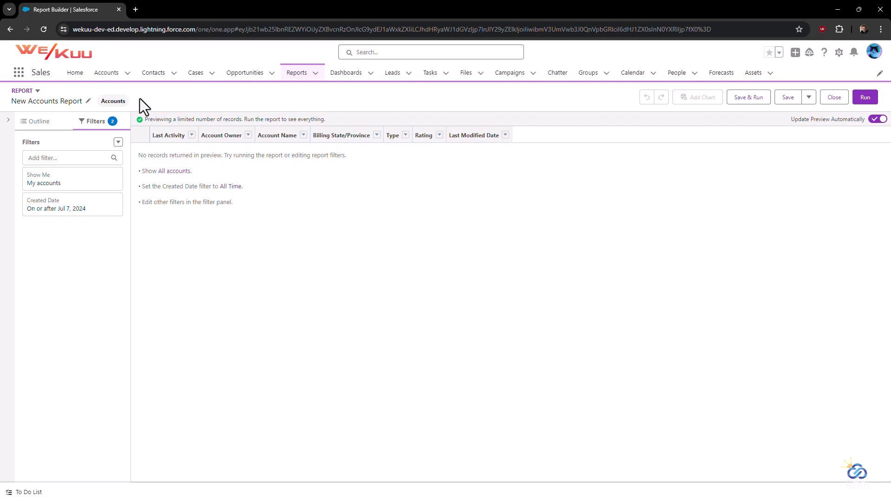
pyautogui.click(88, 102)
pyautogui.write('Active ')
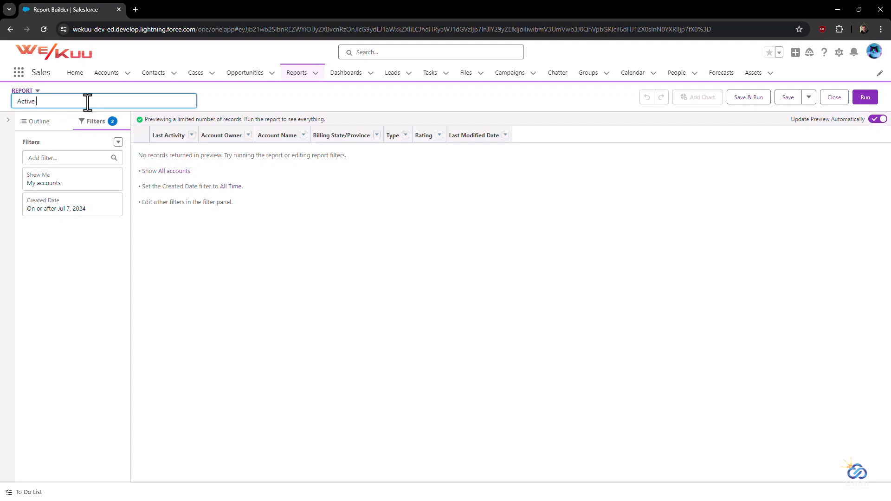
pyautogui.write('Accounts')
pyautogui.press('Return')
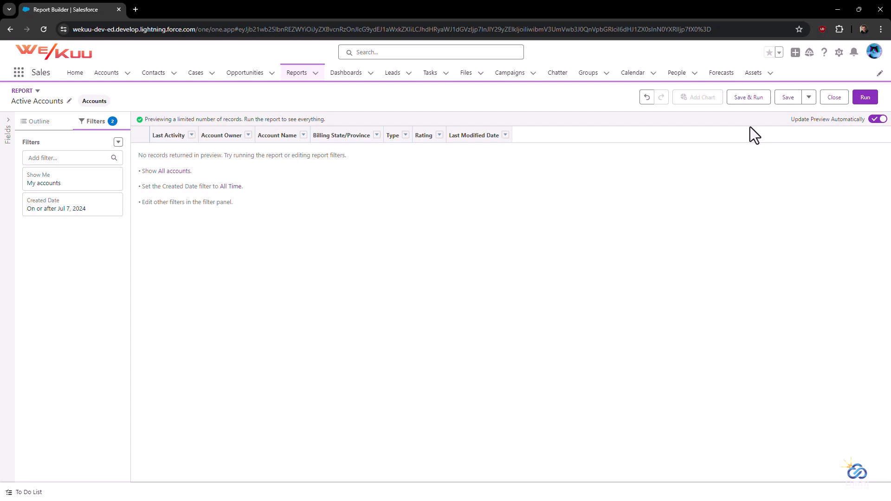
# Review the report's properties, including its name, description and folder, and cancel without saving.
pyautogui.click(809, 98)
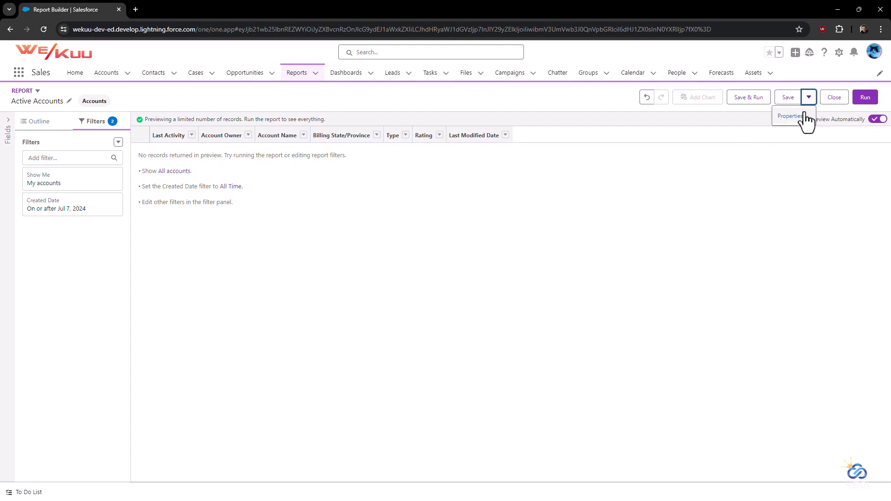
pyautogui.click(804, 116)
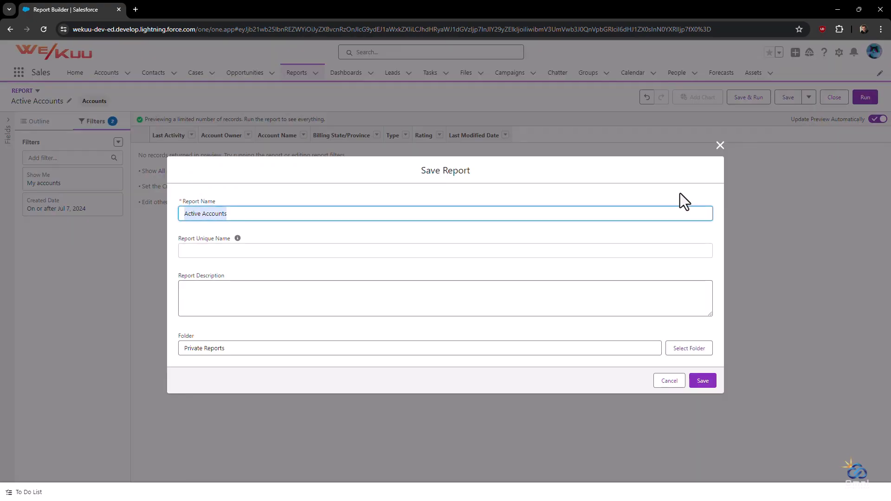
pyautogui.click(669, 380)
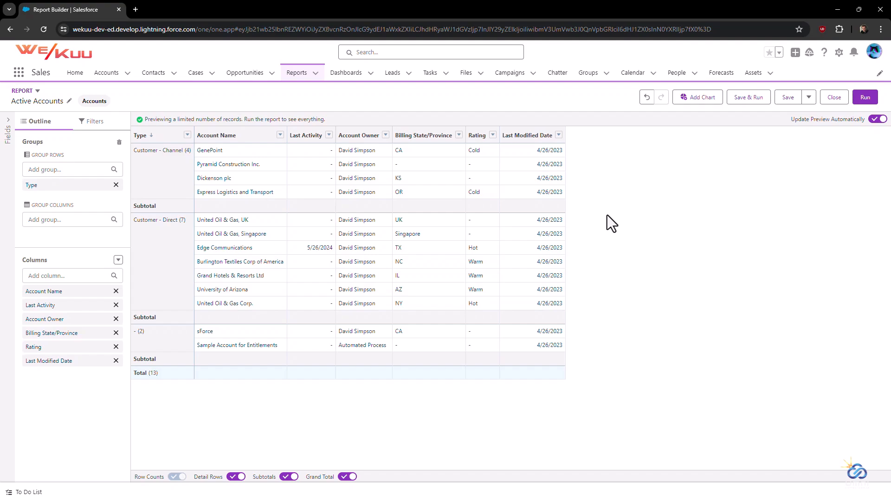
# Add the Industry and Created By fields as columns at the end of the report's column list.
pyautogui.click(78, 275)
pyautogui.write('Industry')
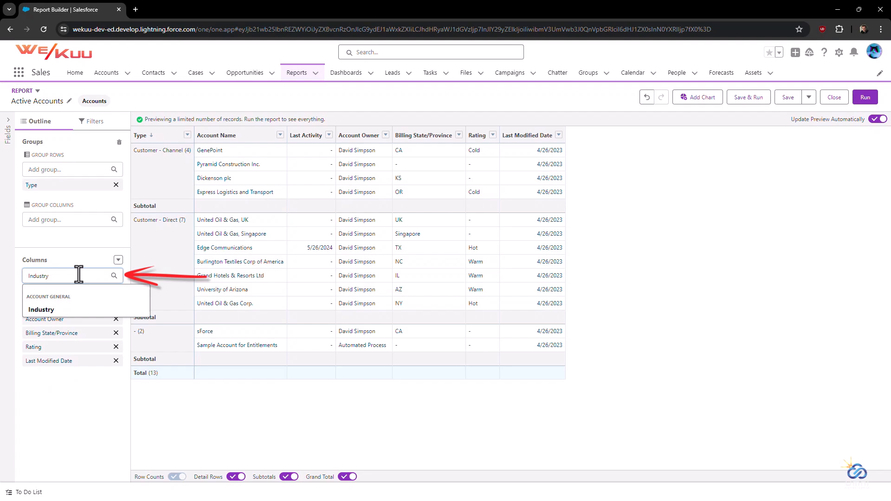
pyautogui.click(65, 310)
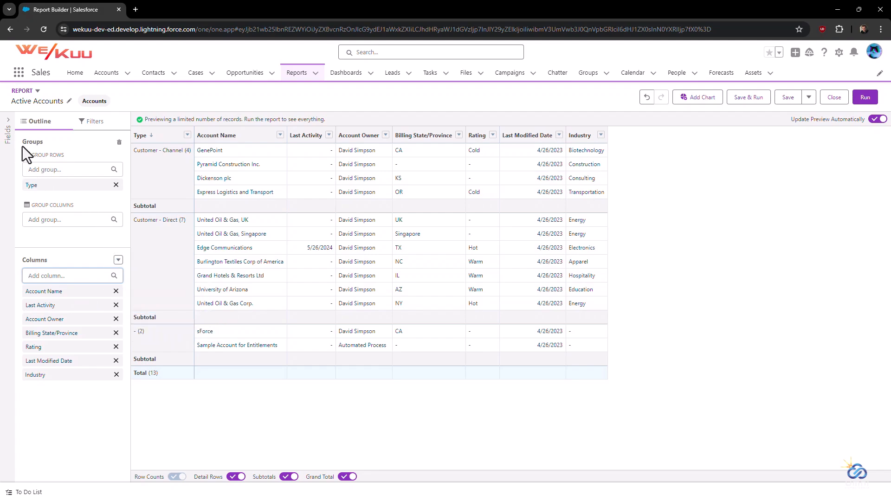
pyautogui.click(8, 126)
pyautogui.moveTo(35, 203); pyautogui.dragTo(171, 394)
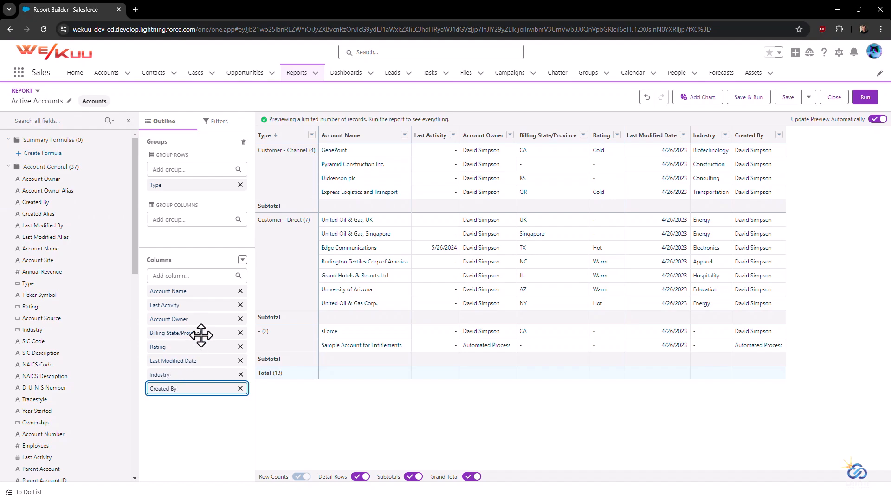
# Remove the Last Activity column and move Created By between Rating and Last Modified Date.
pyautogui.click(240, 305)
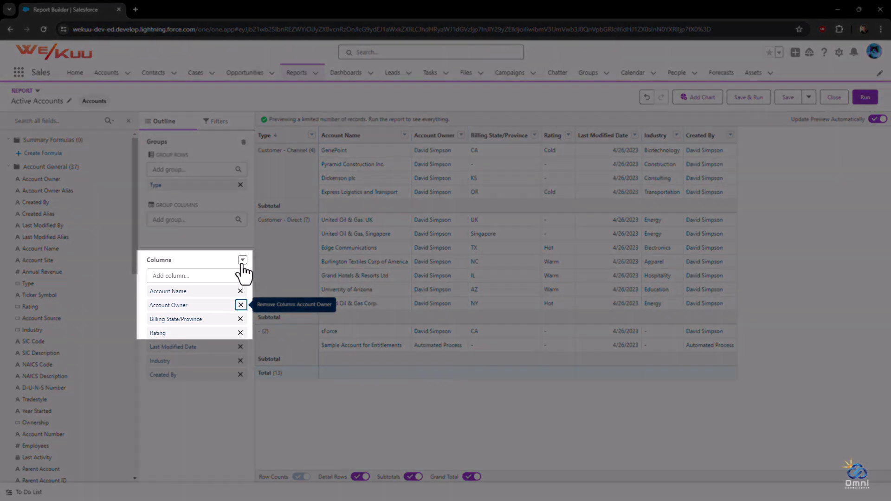
pyautogui.click(242, 260)
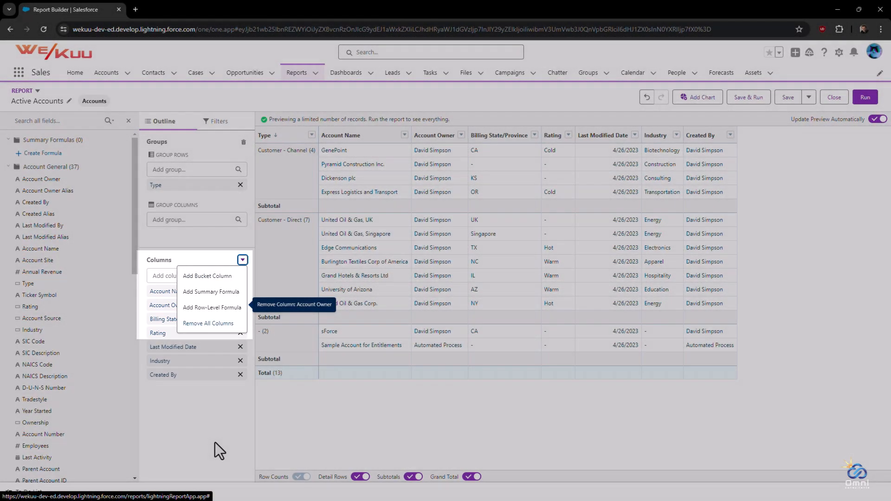
pyautogui.click(216, 442)
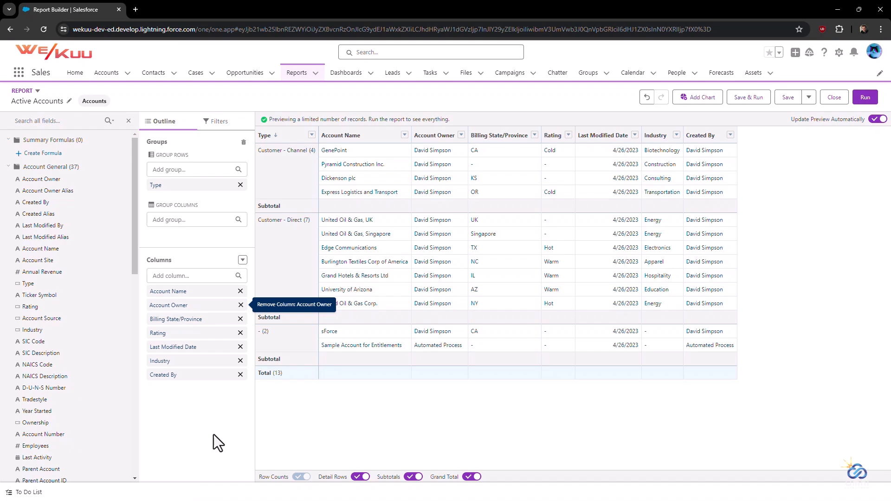
pyautogui.moveTo(189, 374); pyautogui.dragTo(188, 344)
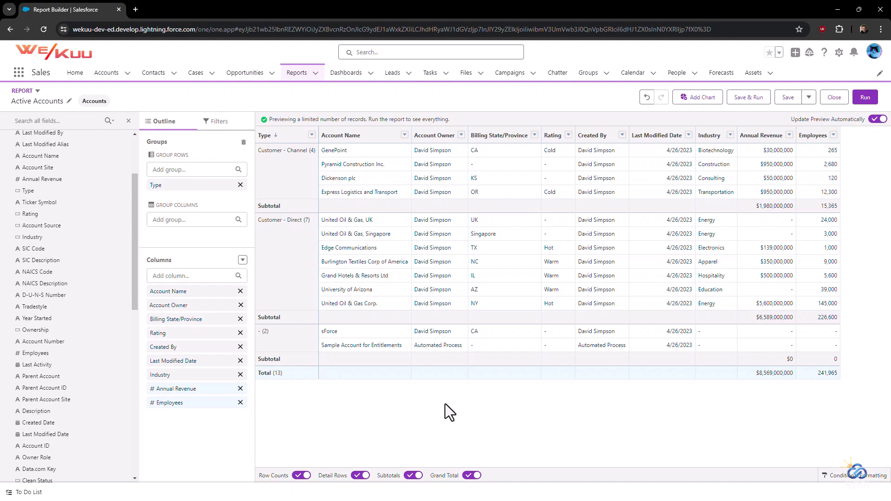
# Add a Max summary to the Annual Revenue column alongside the Sum.
pyautogui.click(224, 389)
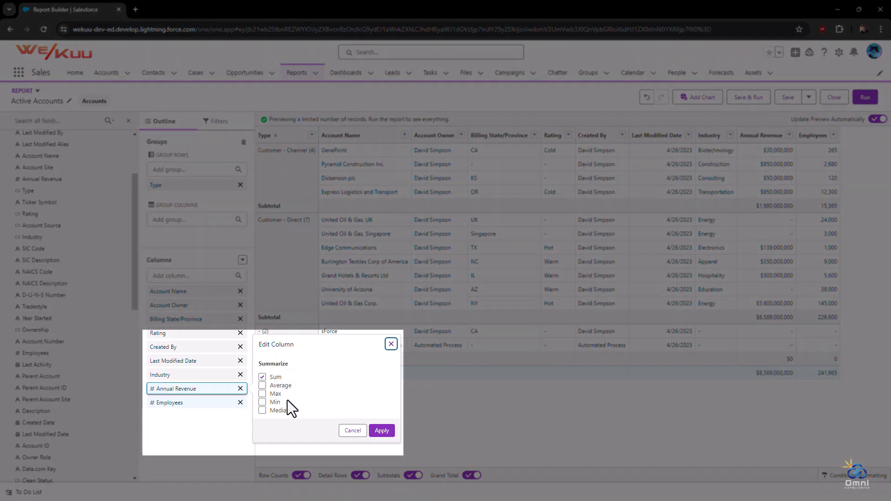
pyautogui.click(277, 393)
pyautogui.click(377, 432)
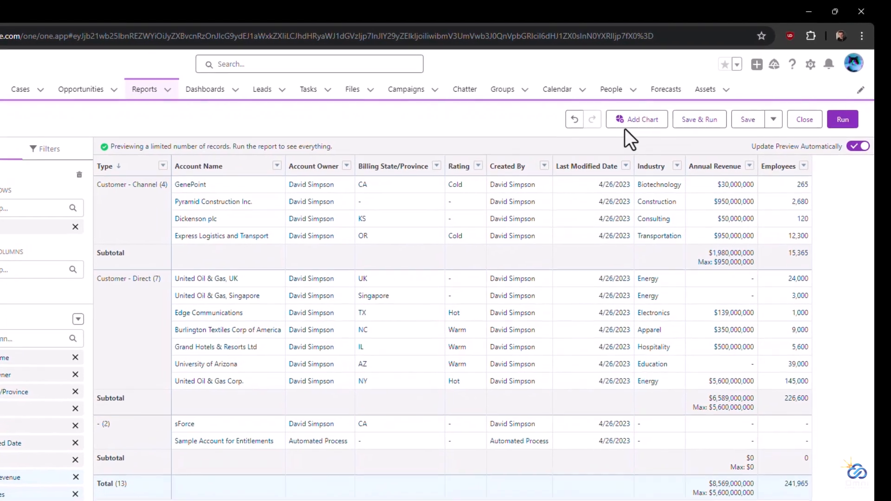
# Add a chart to the report and open its display settings to view the X-axis options.
pyautogui.click(629, 123)
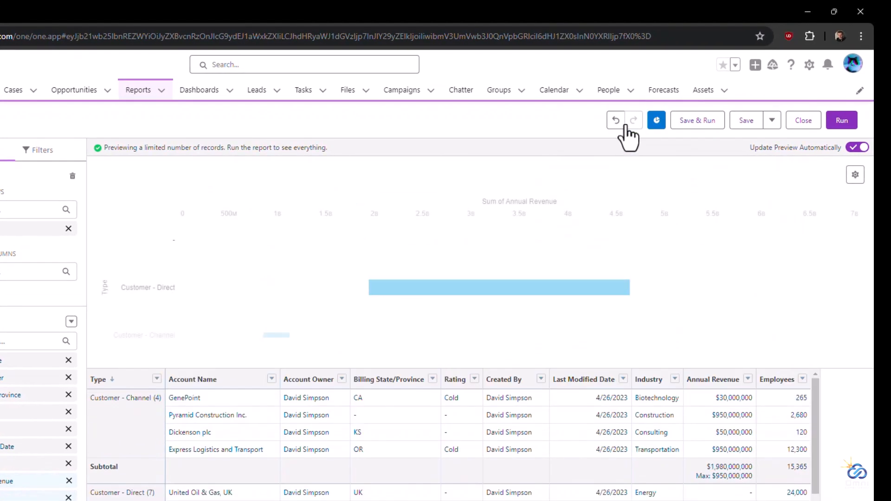
pyautogui.click(855, 176)
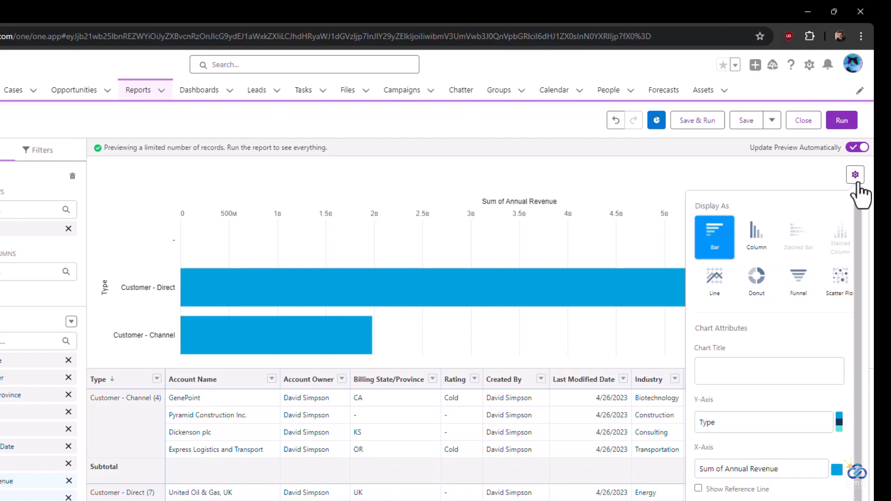
pyautogui.click(792, 466)
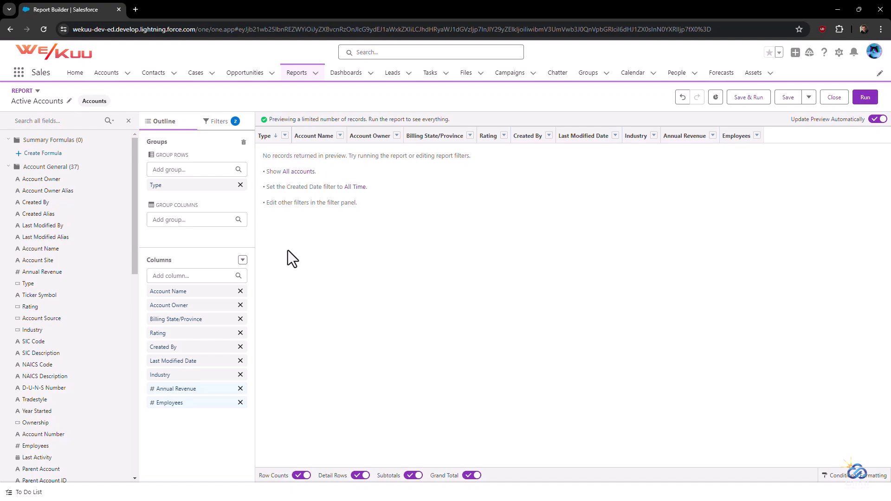
# Set the report's Show Me filter to All accounts.
pyautogui.click(226, 123)
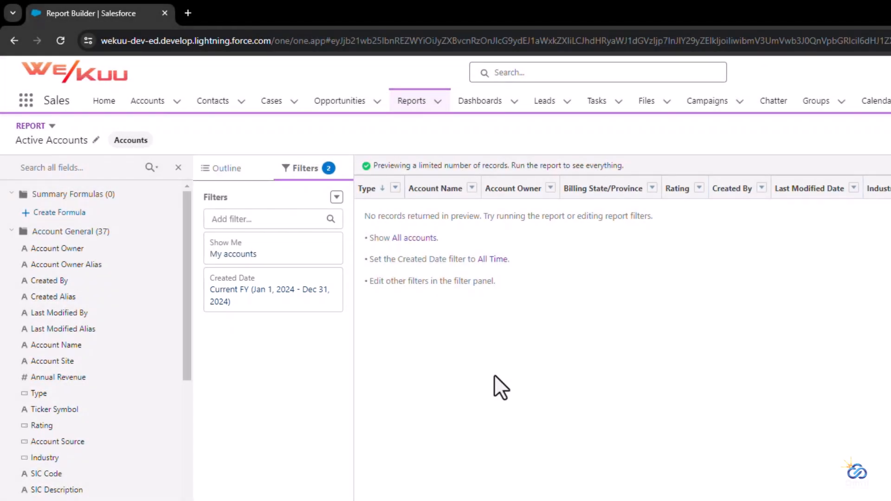
pyautogui.click(307, 256)
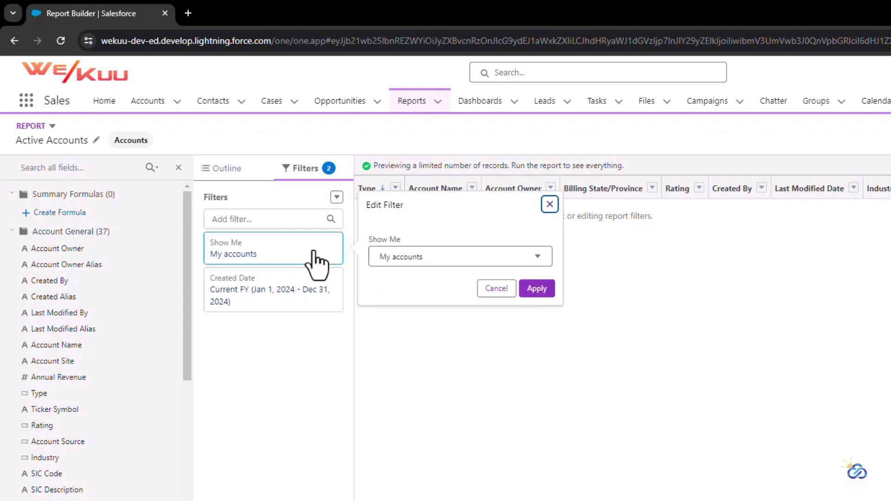
pyautogui.click(444, 263)
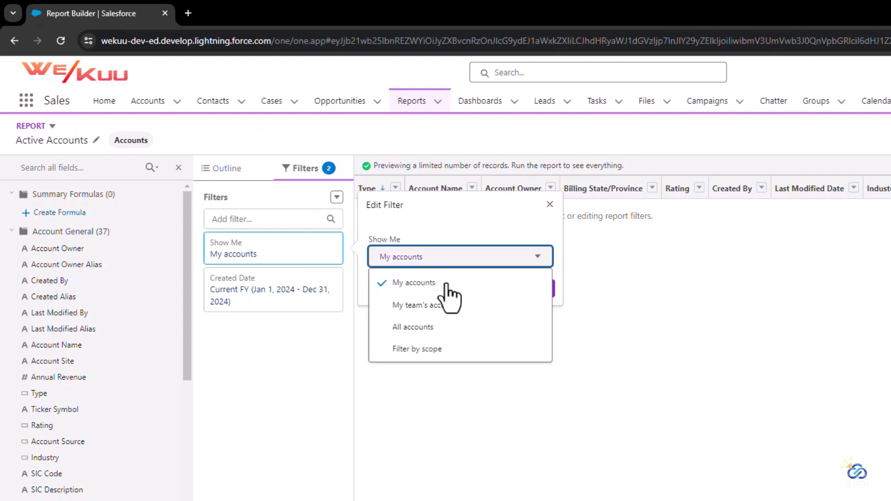
pyautogui.click(447, 330)
pyautogui.click(536, 290)
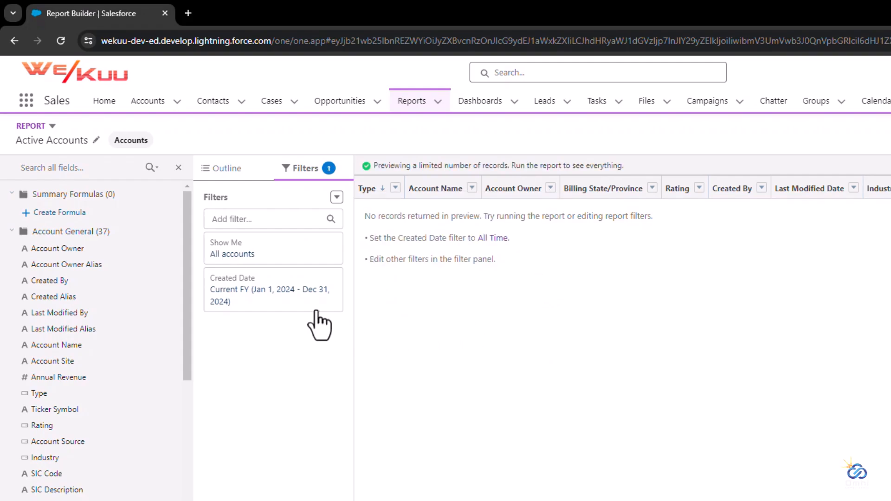
# Set the Created Date filter's range to All Time.
pyautogui.click(314, 317)
pyautogui.click(420, 311)
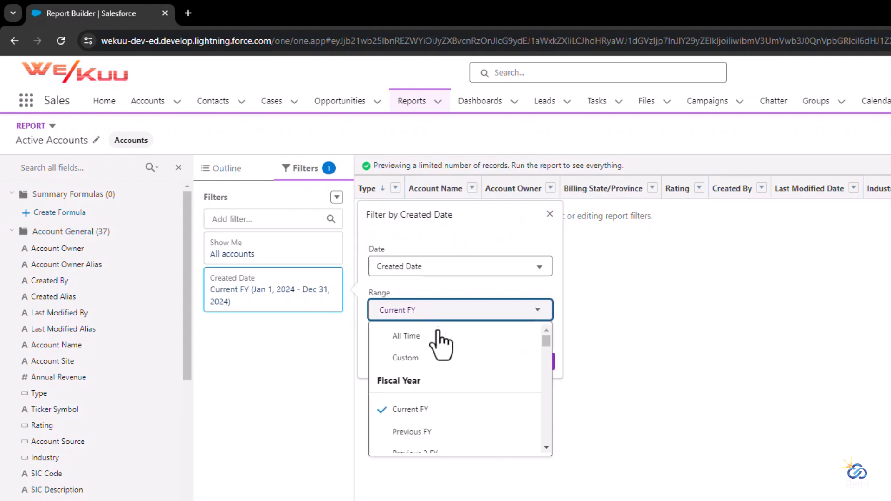
pyautogui.click(437, 338)
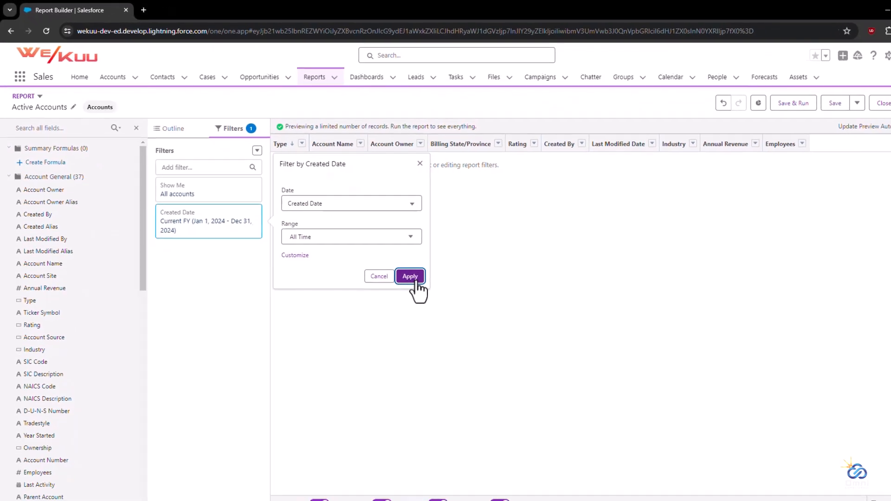
pyautogui.click(412, 278)
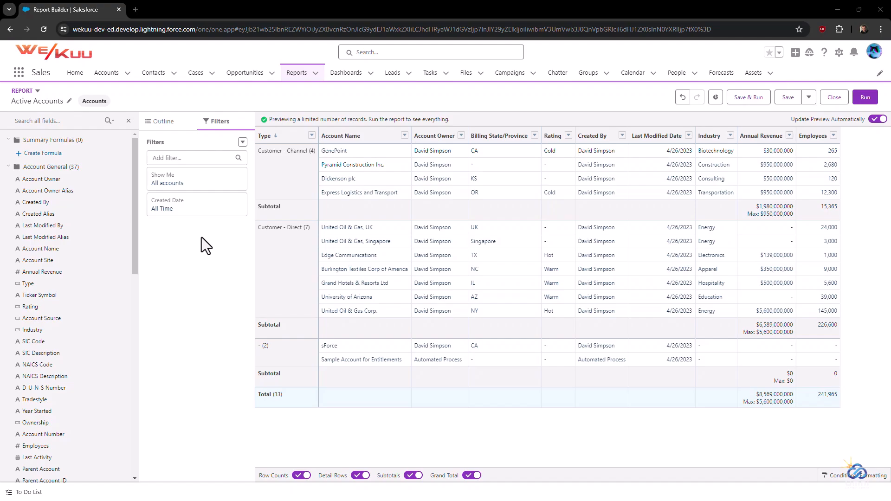
# Add a filter on Billing State/Province that equals CA and apply it to the report.
pyautogui.click(185, 158)
pyautogui.write('billing state')
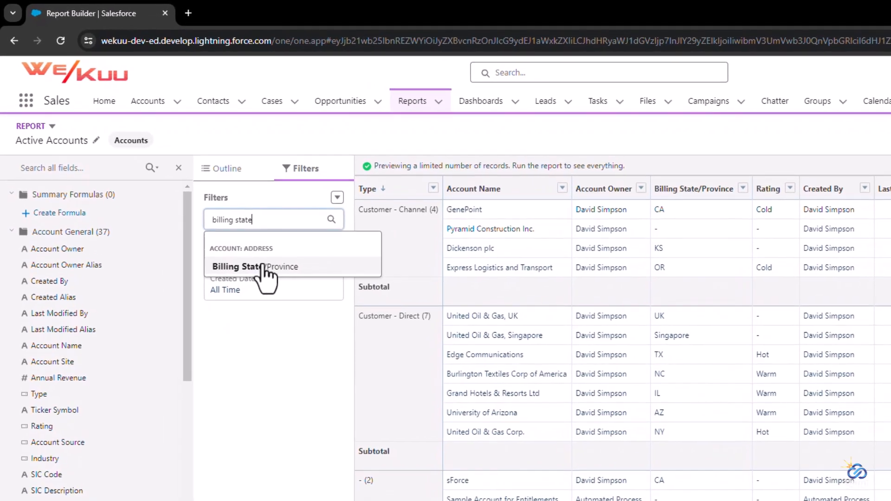
pyautogui.click(186, 191)
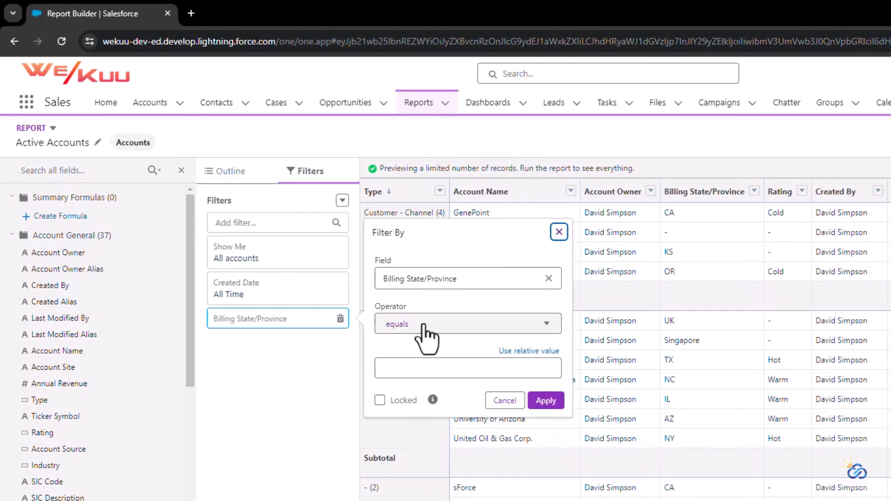
pyautogui.click(440, 367)
pyautogui.write('CA')
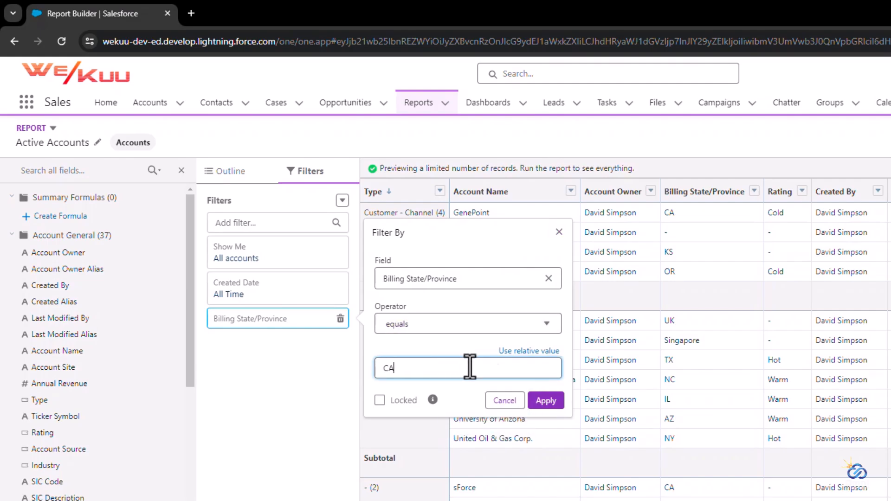
pyautogui.click(547, 400)
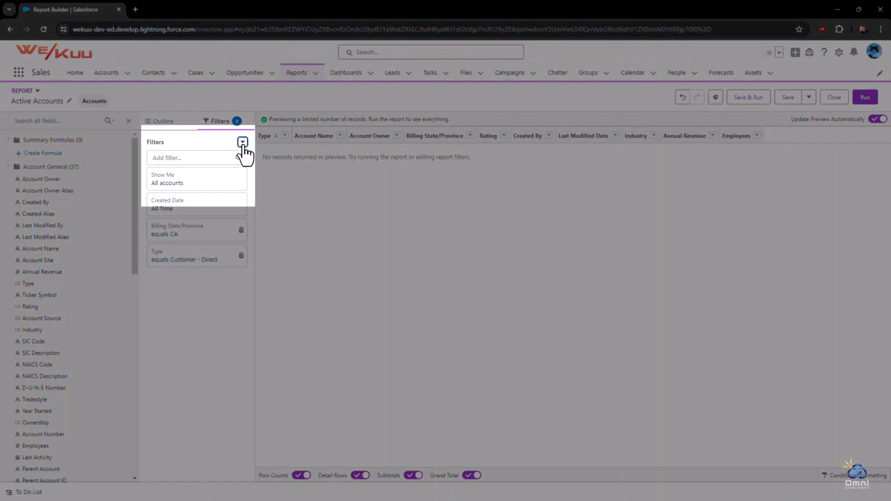
# Add filter logic combining the two field filters as 1 OR 2, and run the report.
pyautogui.click(242, 142)
pyautogui.click(236, 159)
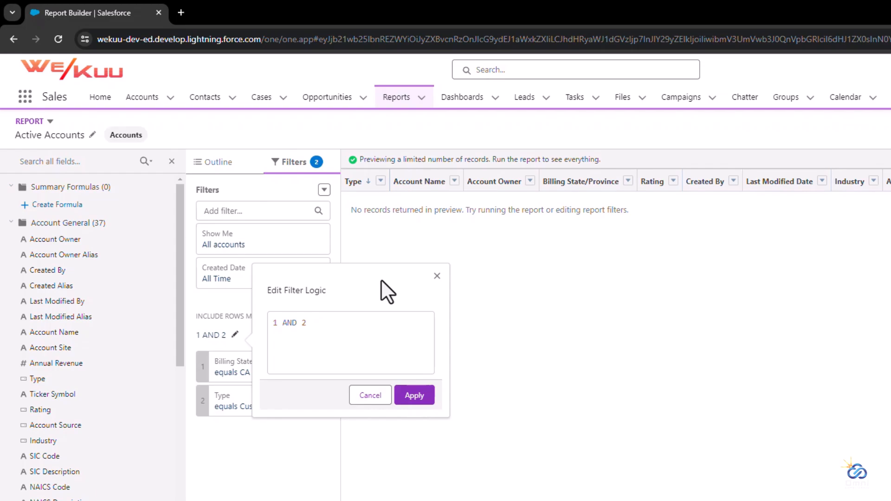
pyautogui.doubleClick(286, 323)
pyautogui.write('OR')
pyautogui.click(410, 400)
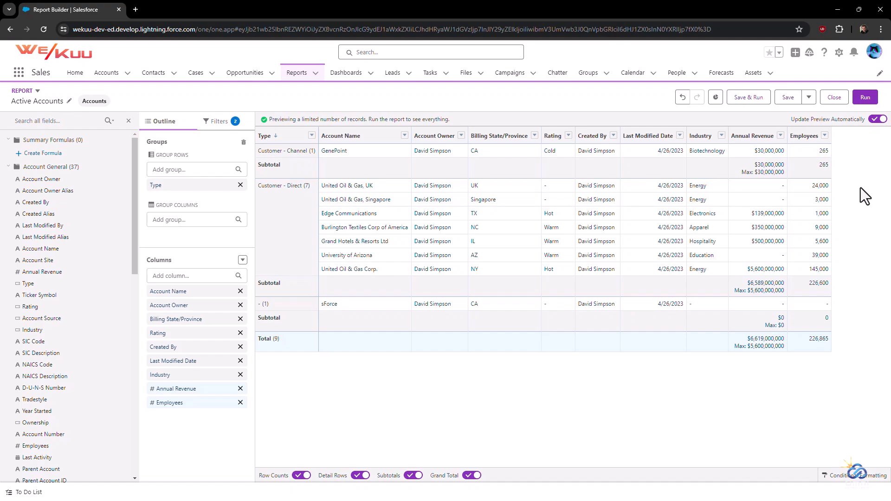
pyautogui.click(865, 98)
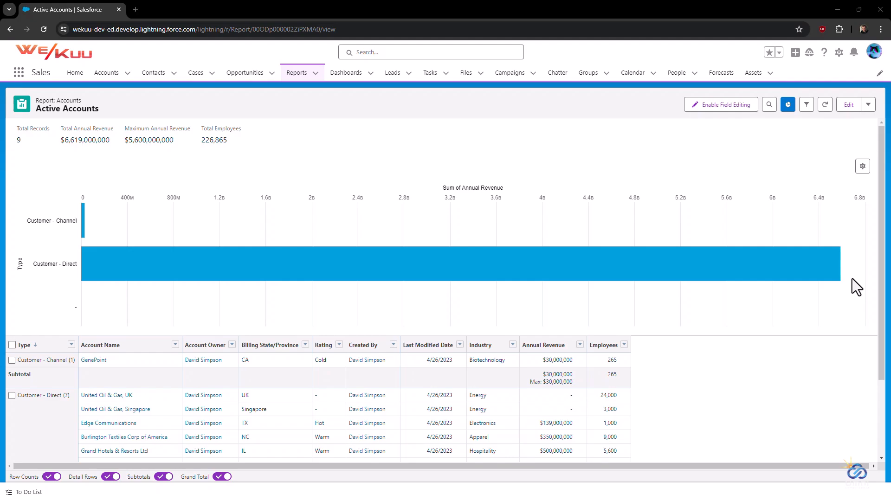
# Open the report's subscription settings to view the frequency, time, recipient and condition options, and close them without saving.
pyautogui.click(868, 105)
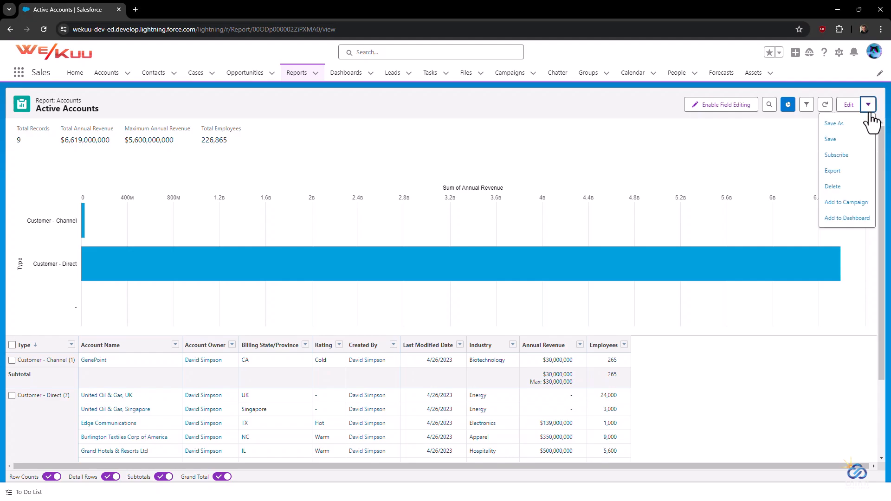
pyautogui.click(866, 159)
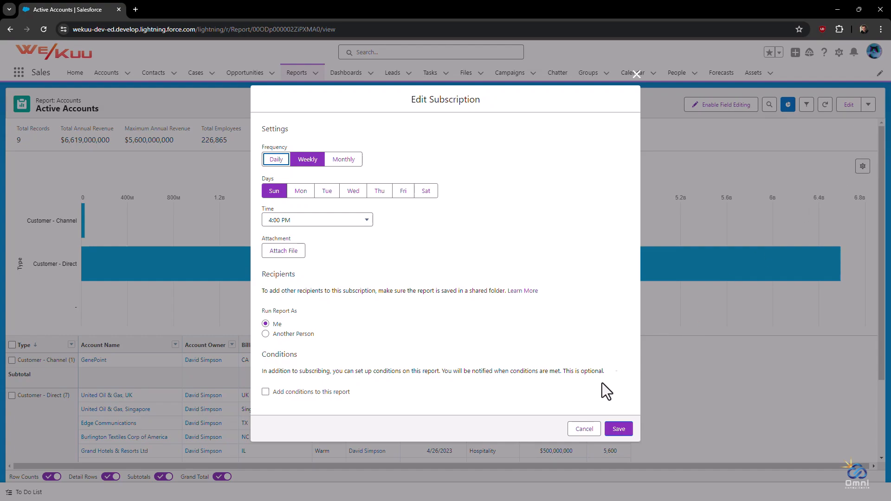
pyautogui.click(584, 428)
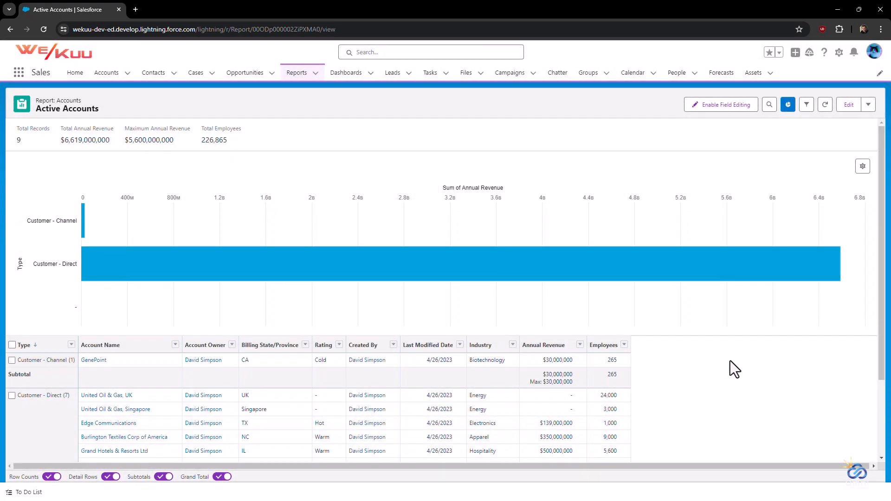
# Open the export options for the Active Accounts report.
pyautogui.click(869, 105)
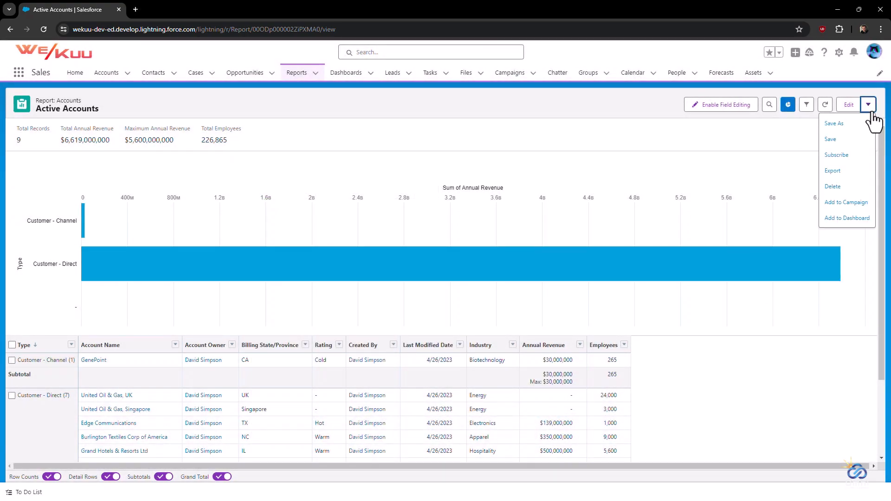
pyautogui.click(846, 173)
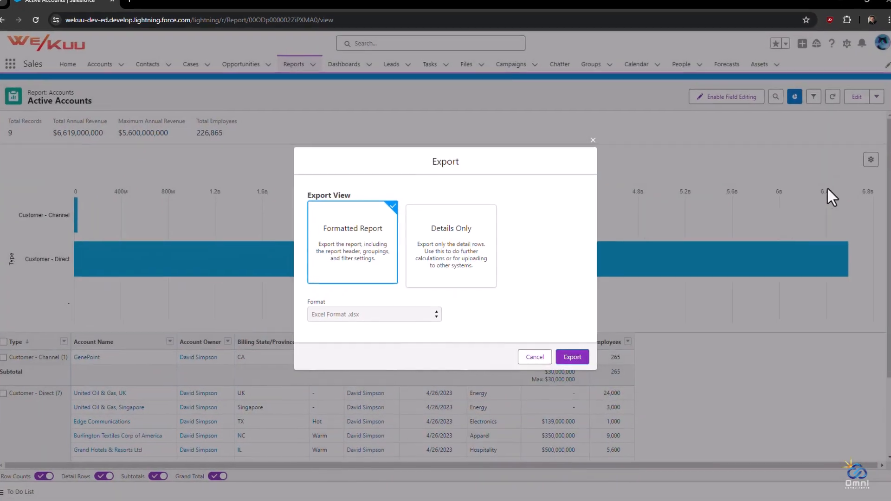